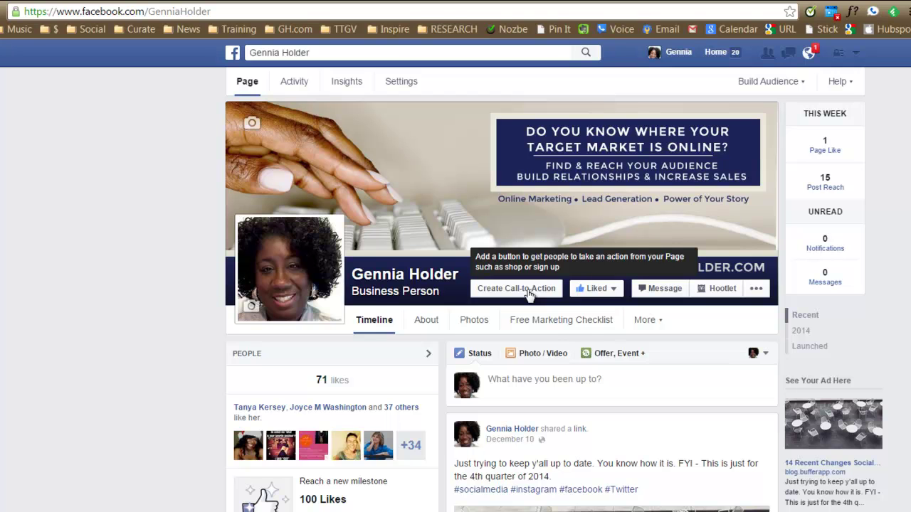
Step: Start creating a call-to-action button for the Page and choose Book Now as the button
click(528, 292)
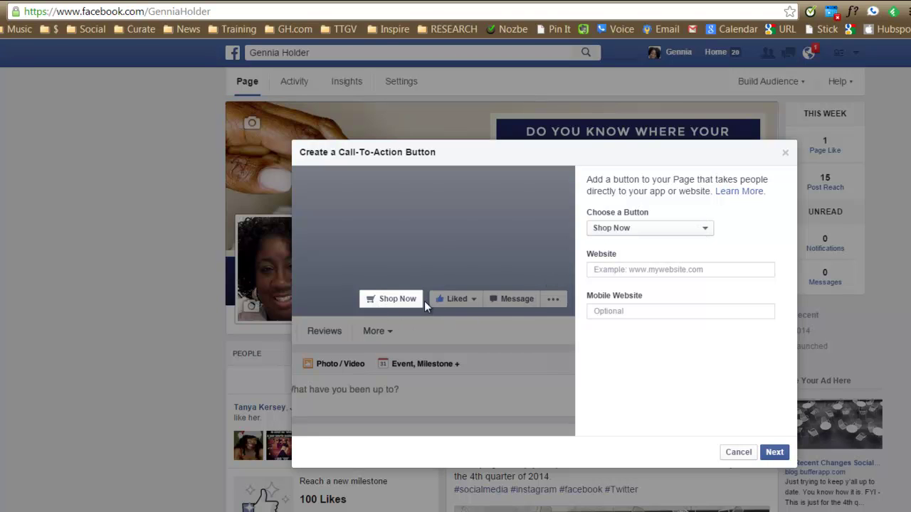
click(680, 236)
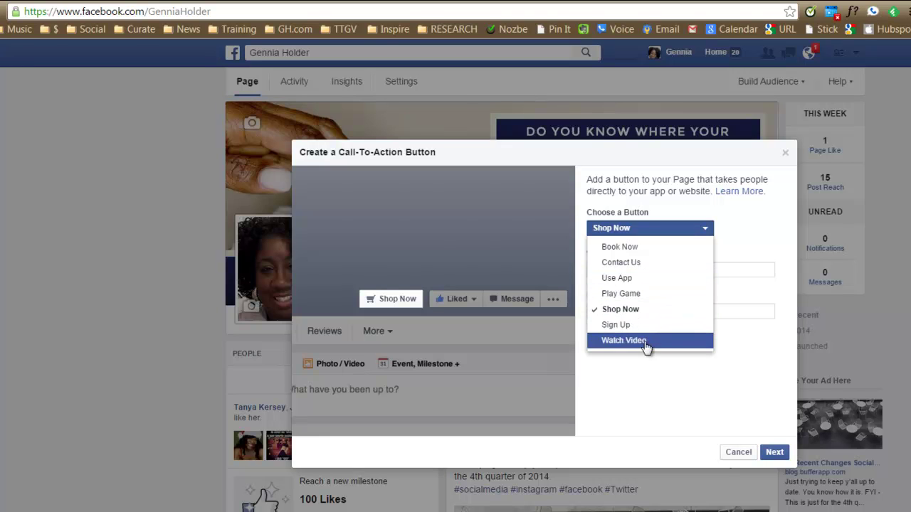
click(652, 248)
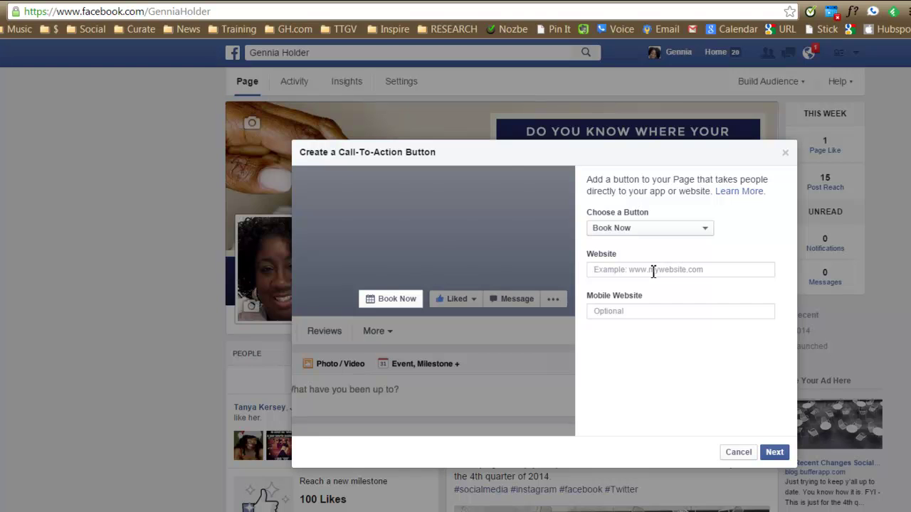
Step: Copy the address timetogovirtual.com/free-marketing-strategy-consultation/ from the open consultation page into the button's Website field and continue to the iOS destination
click(262, 2)
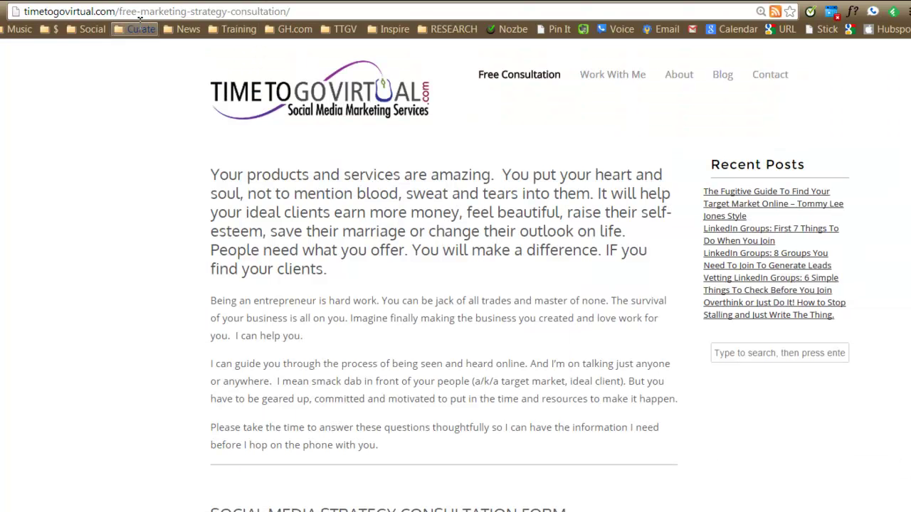
click(140, 13)
right_click(139, 12)
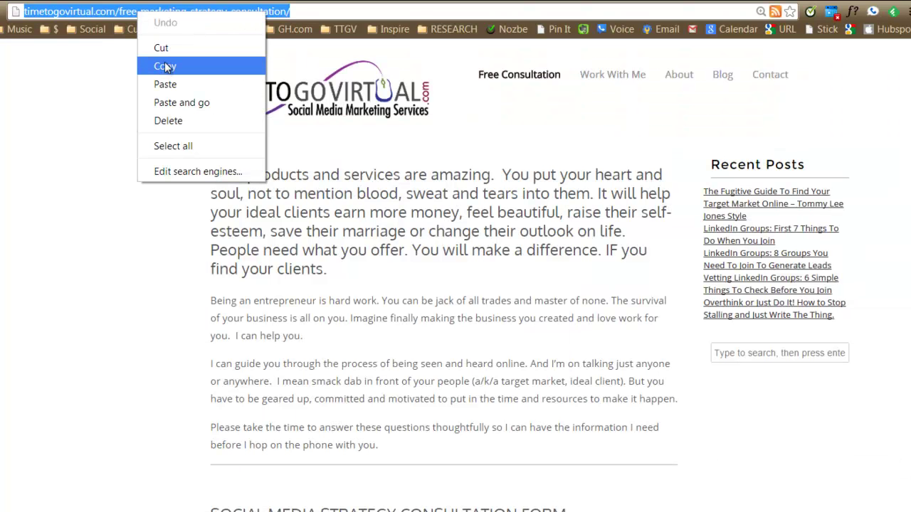
click(168, 64)
scroll(456, 285, down, 12)
key(ctrl+Tab)
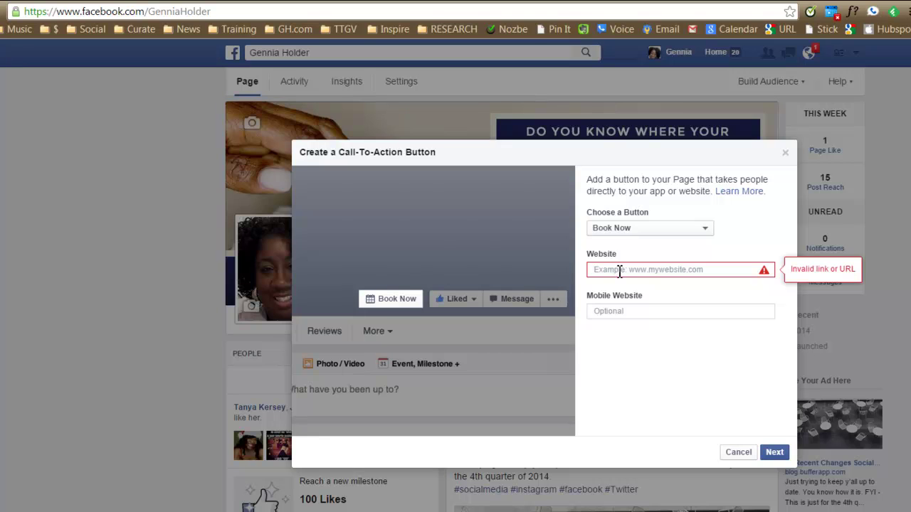
key(ctrl+v)
click(669, 311)
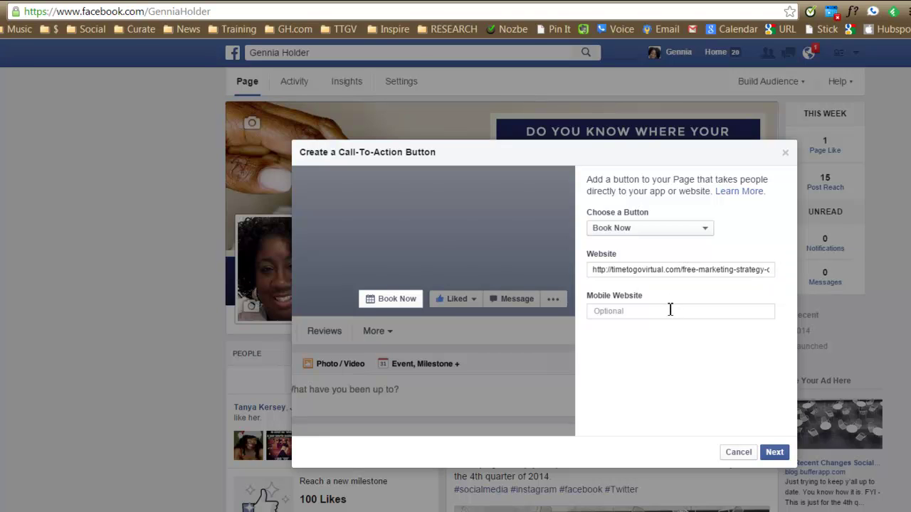
click(774, 454)
click(775, 454)
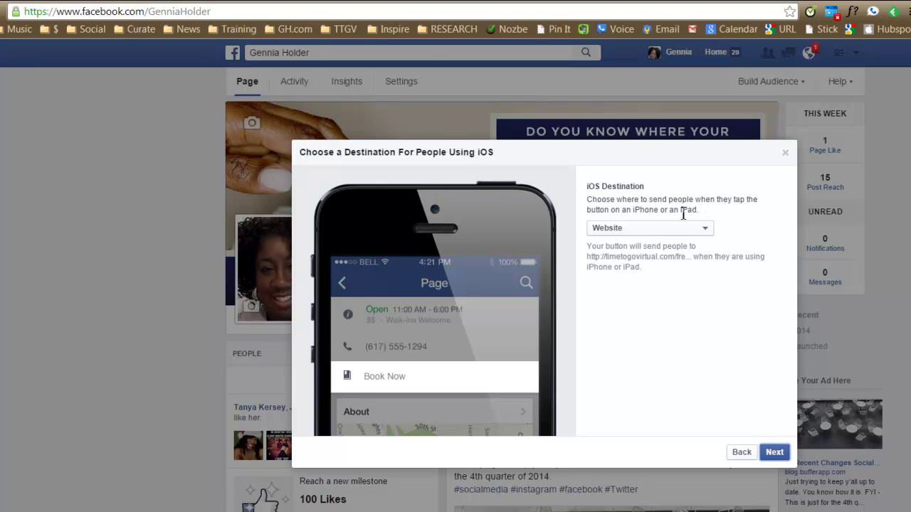
click(705, 231)
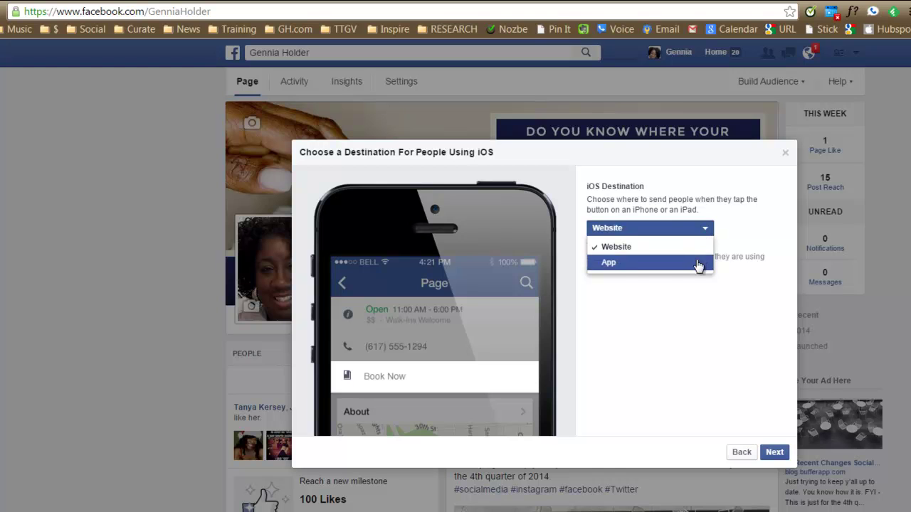
click(697, 263)
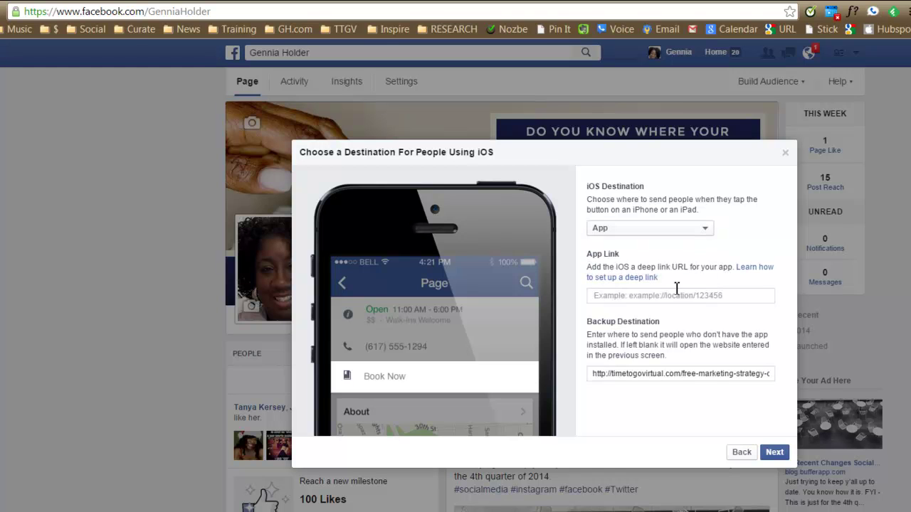
click(663, 229)
click(663, 247)
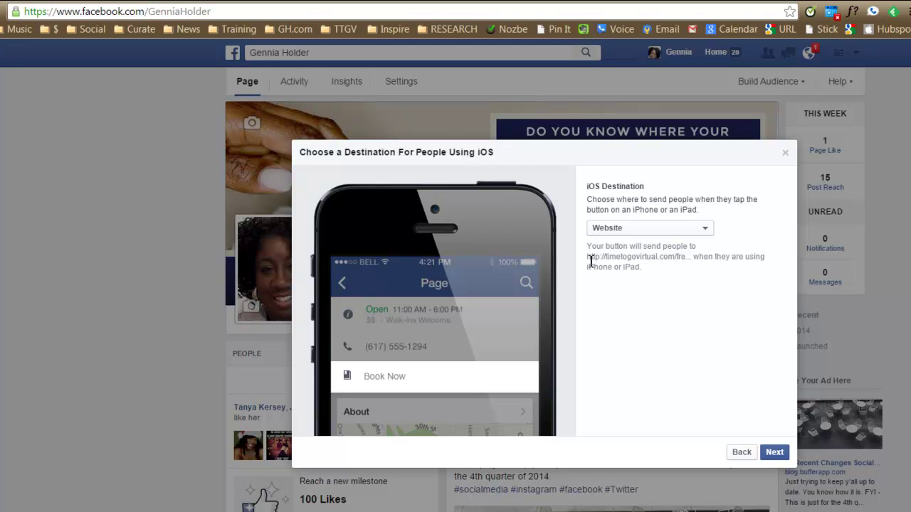
Step: Keep Website as the iOS destination and continue to the Android destination
drag(588, 259, 693, 259)
click(716, 260)
click(774, 452)
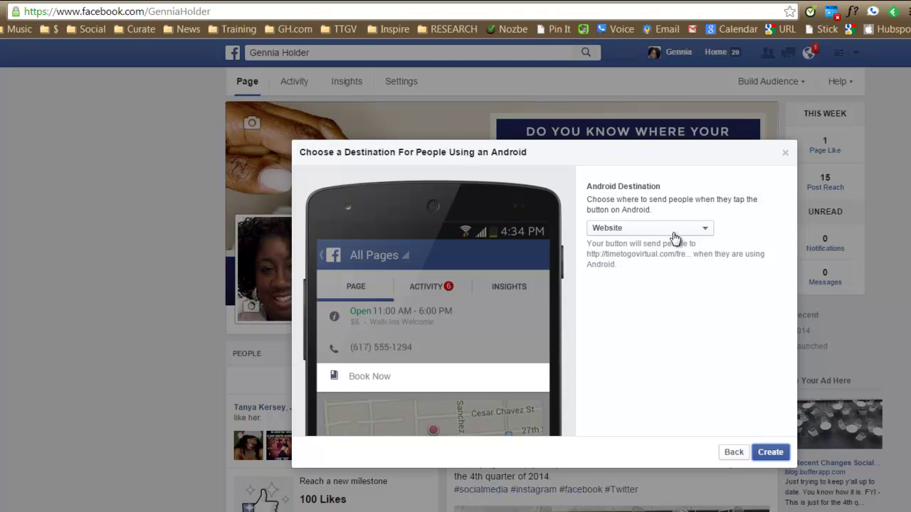
Step: Keep Website as the Android destination and create the call-to-action button
click(681, 235)
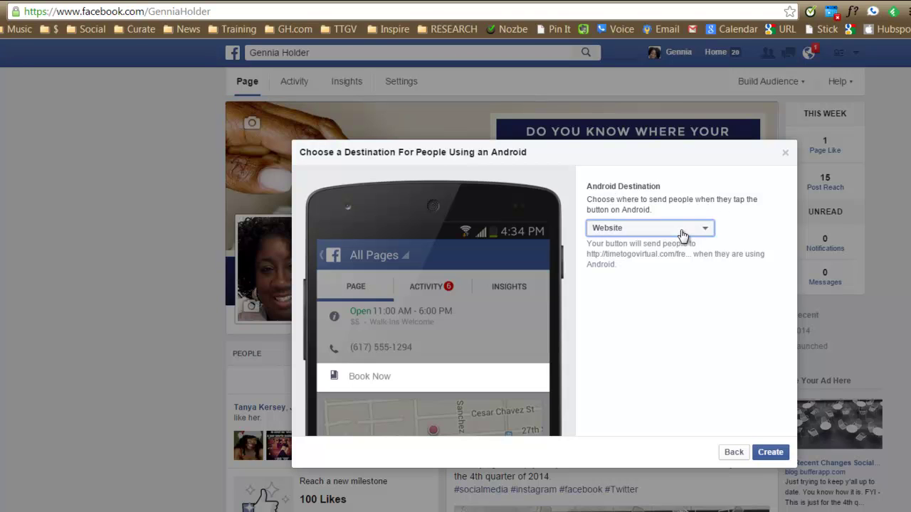
click(702, 198)
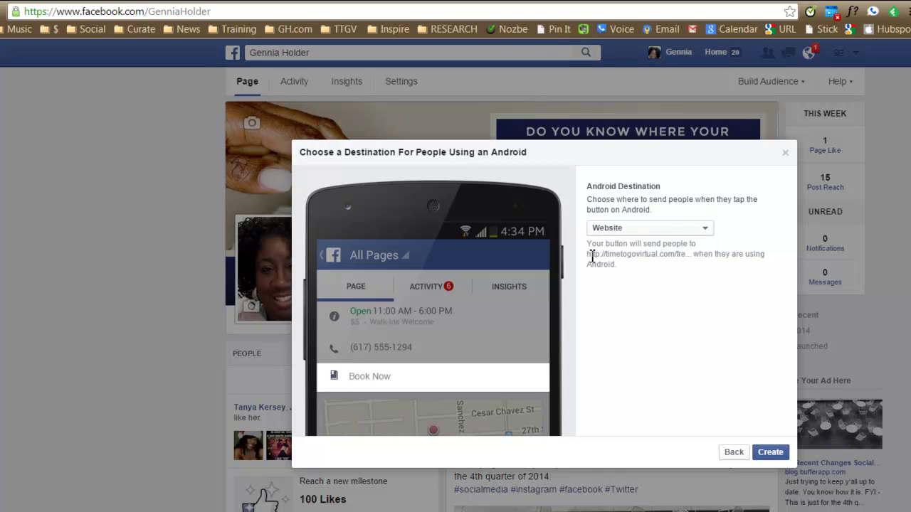
drag(587, 254, 694, 255)
click(695, 255)
click(770, 454)
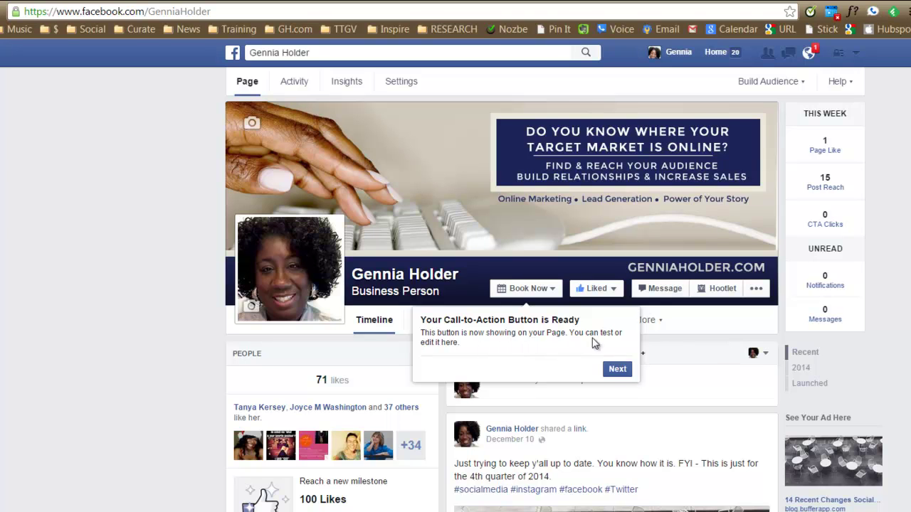
Step: Go through the introductory tips about the new button and its click results, and finish them
click(617, 370)
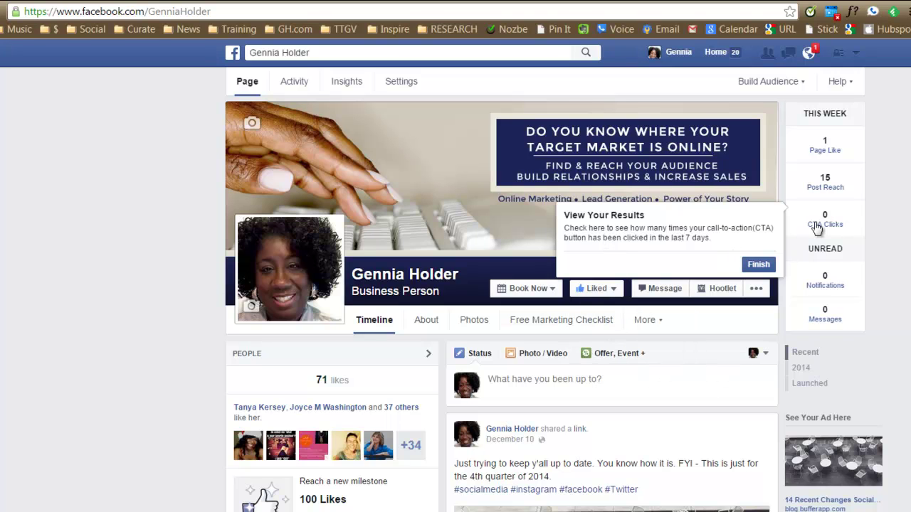
mouse_move(824, 223)
click(759, 267)
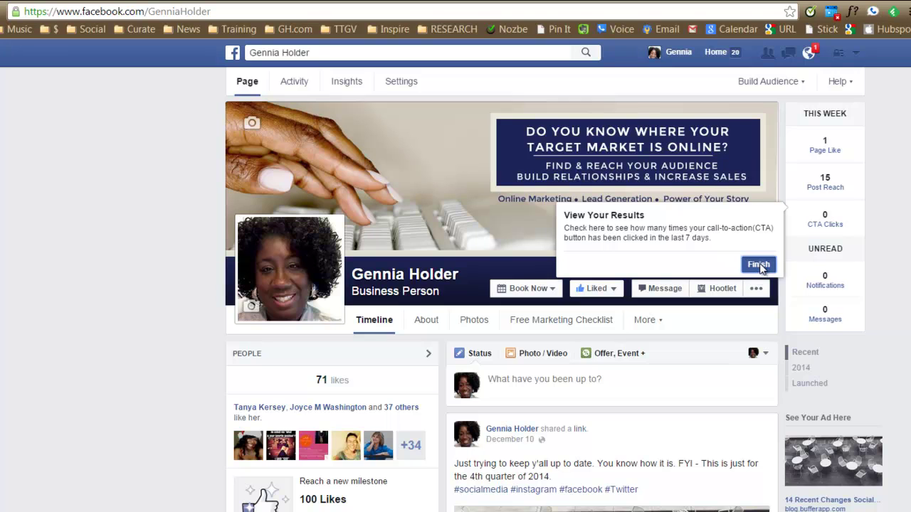
Step: Test the Book Now button by following its link, and return to the Facebook Page
click(555, 291)
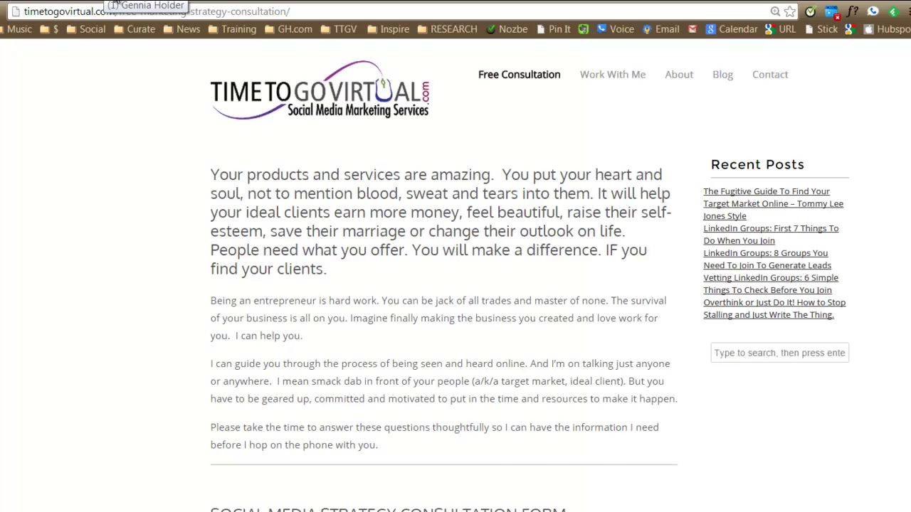
click(110, 1)
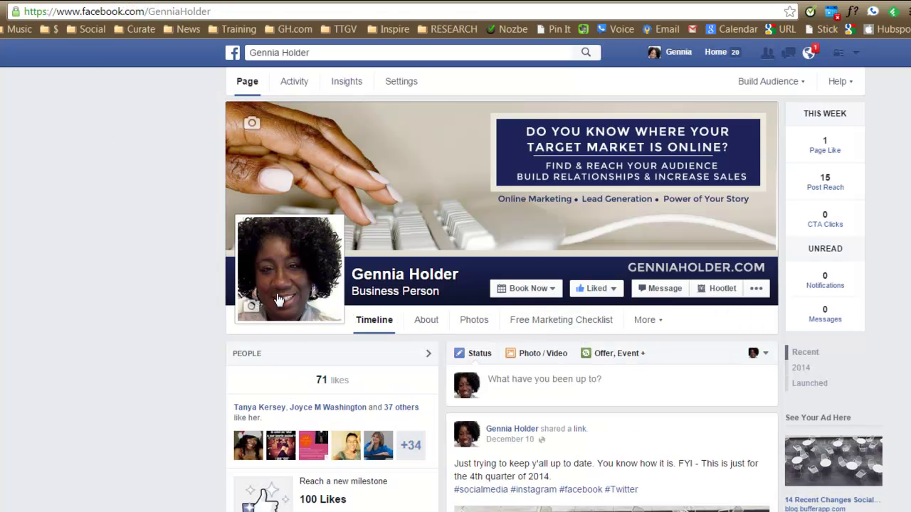
Step: Open the Book Now call-to-action for editing, review the available button types, and cancel without saving changes
click(552, 289)
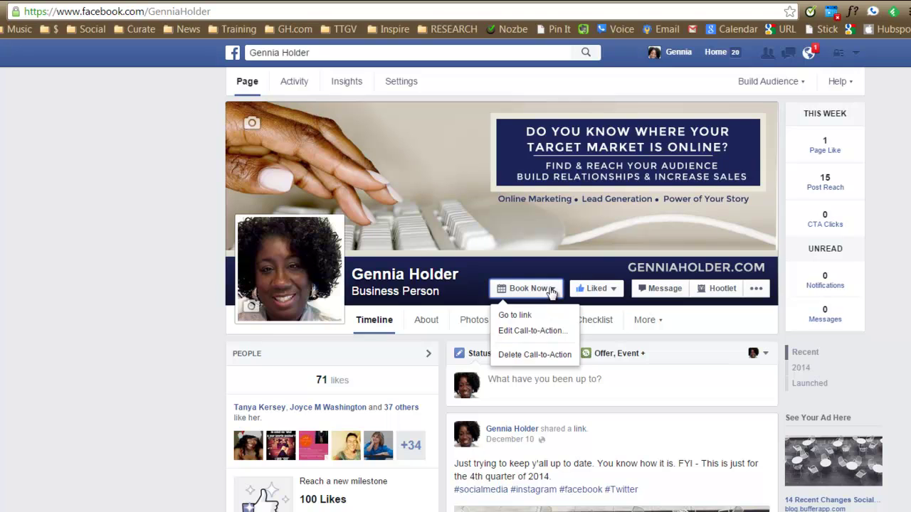
click(534, 333)
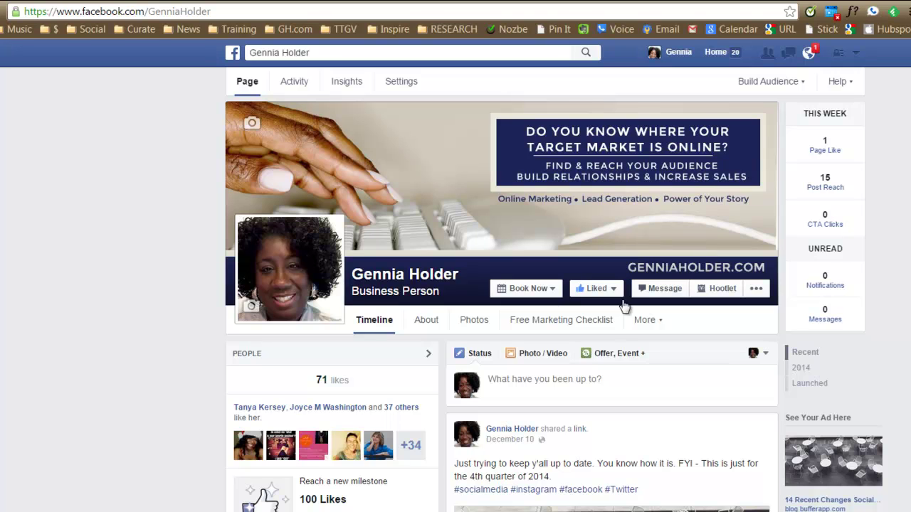
click(547, 291)
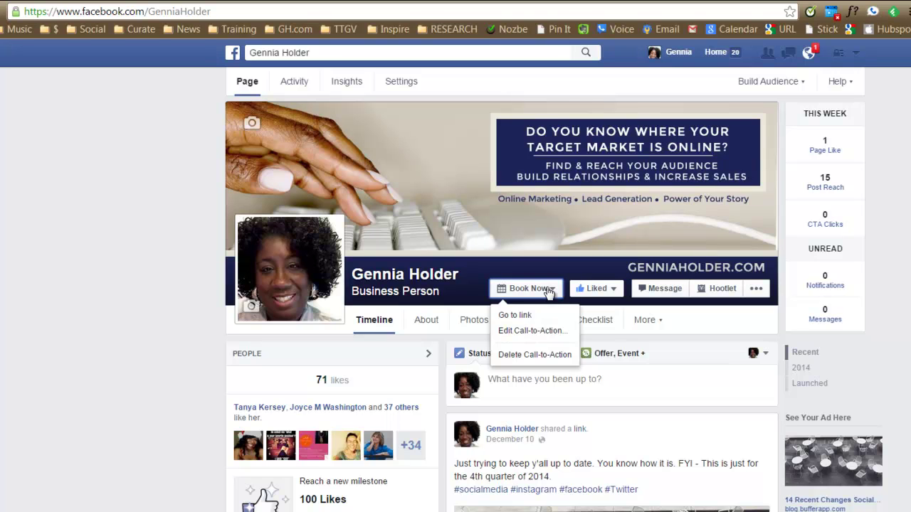
click(526, 331)
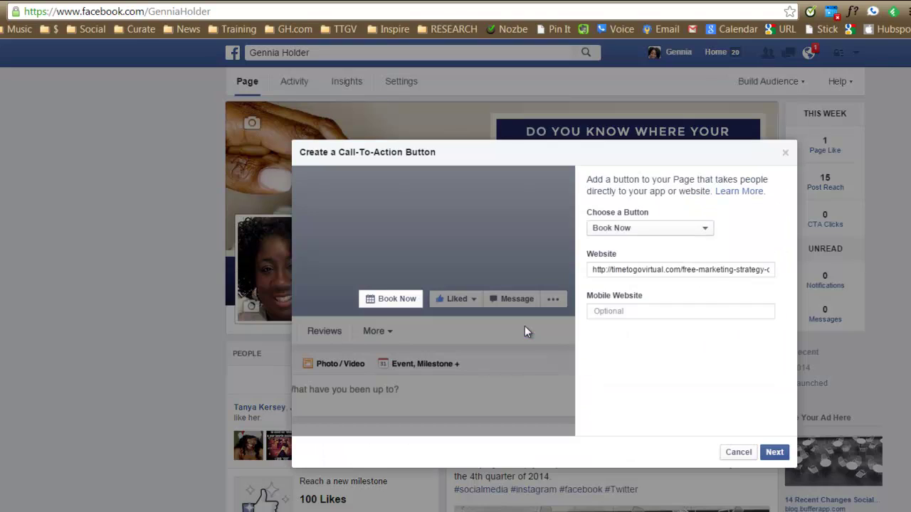
click(641, 229)
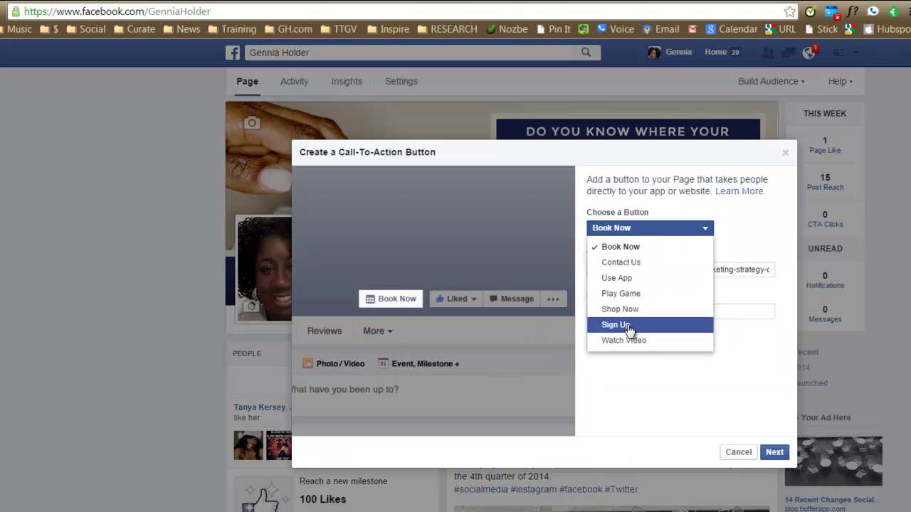
click(715, 256)
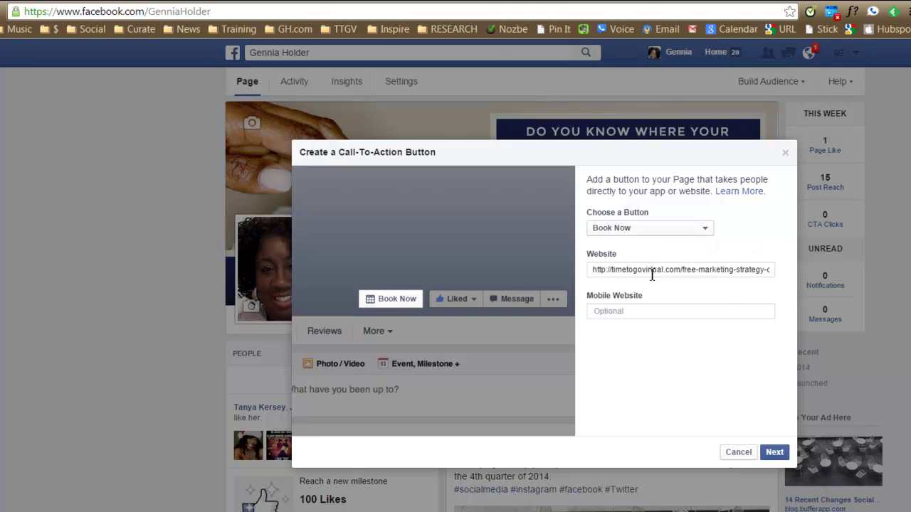
click(738, 452)
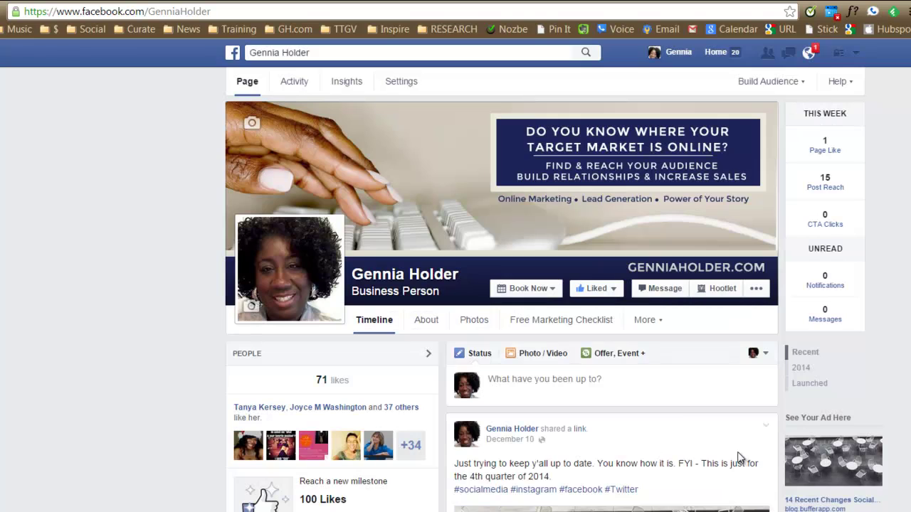